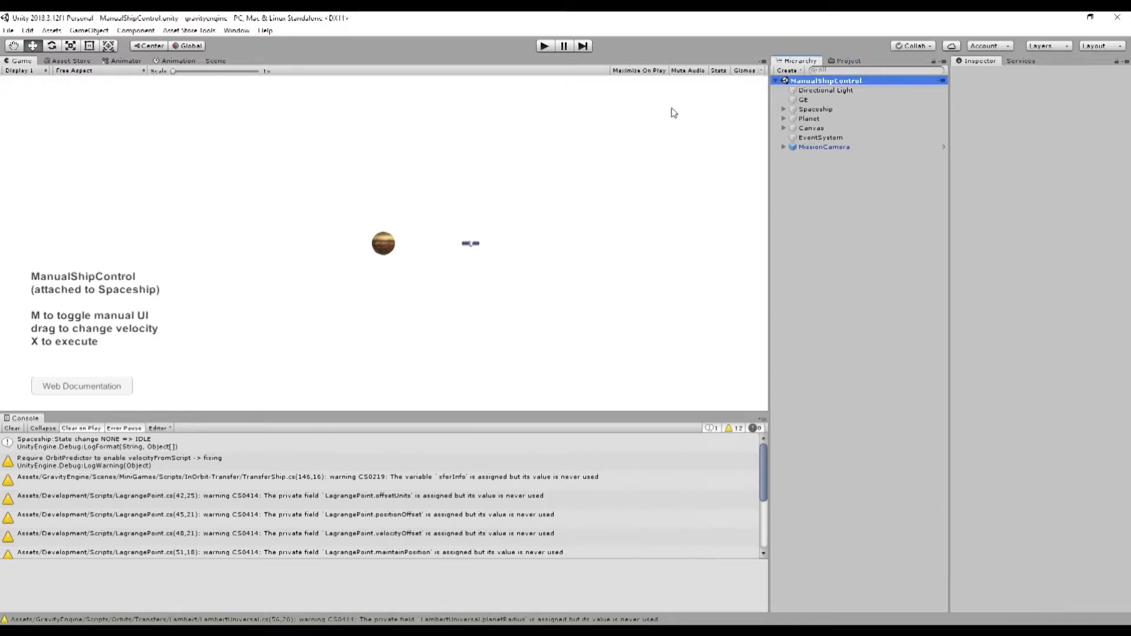
Step: Switch the left panel from the Hierarchy to the Project's Assets folder tree
click(847, 62)
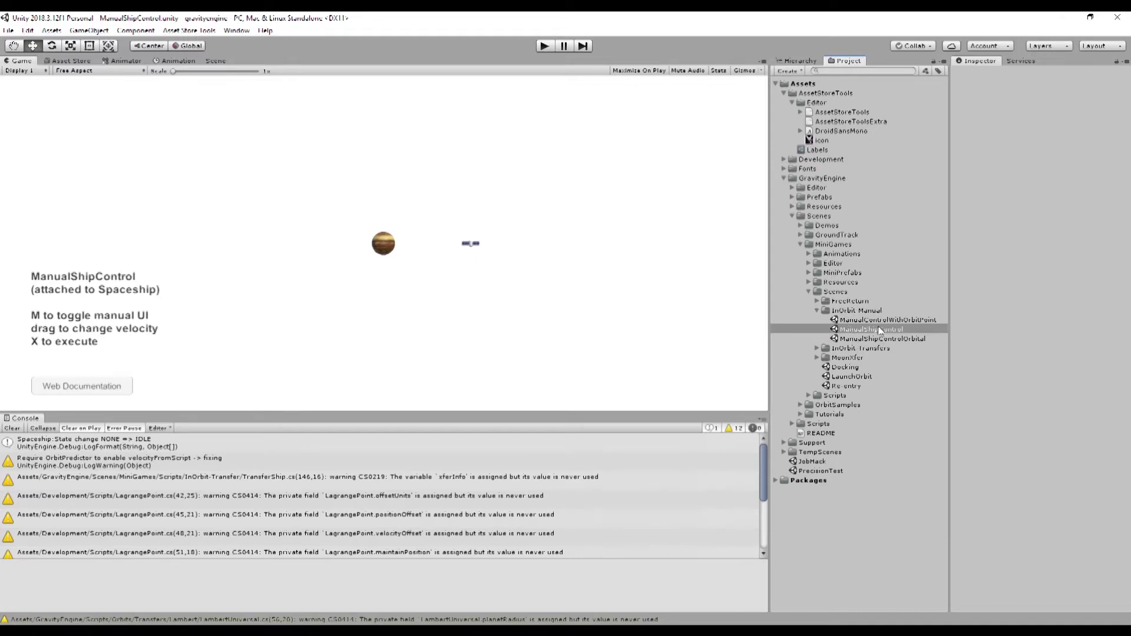
Step: Browse GravityEngine > Scenes > MiniGames > InOrbit-Manual, select ManualShipControl, and enter play mode
click(813, 180)
click(824, 218)
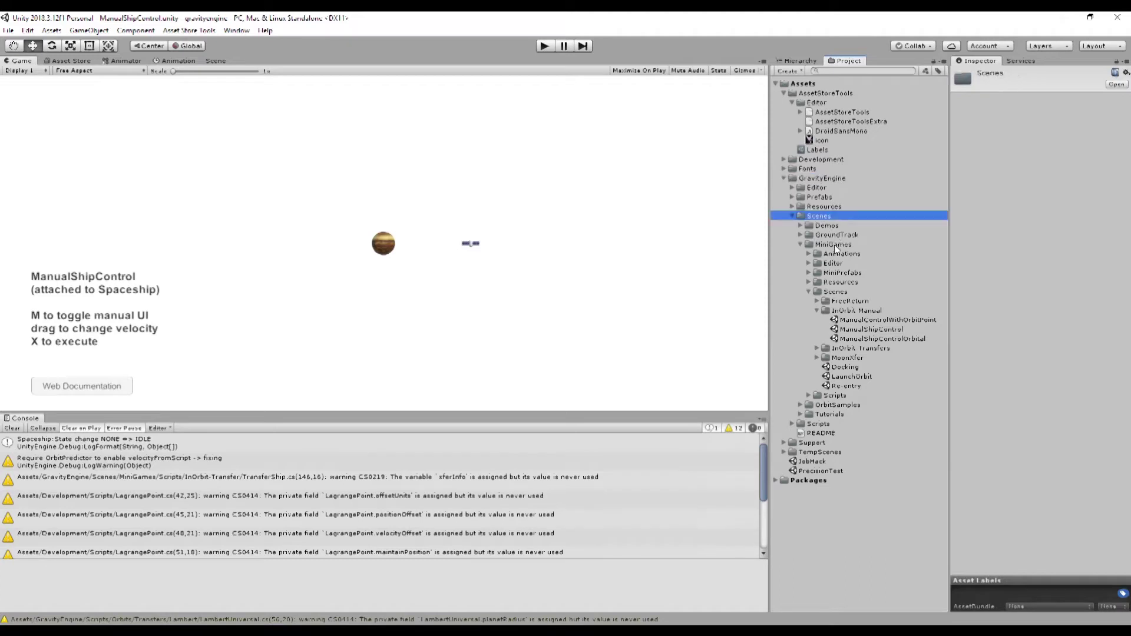
click(835, 246)
click(851, 312)
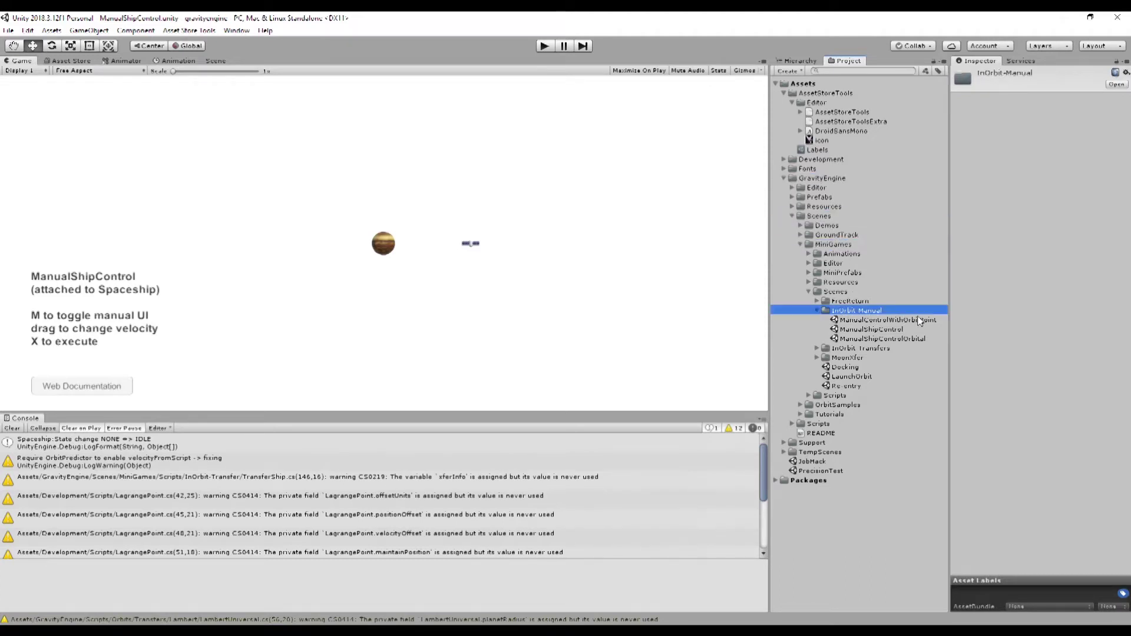
click(858, 330)
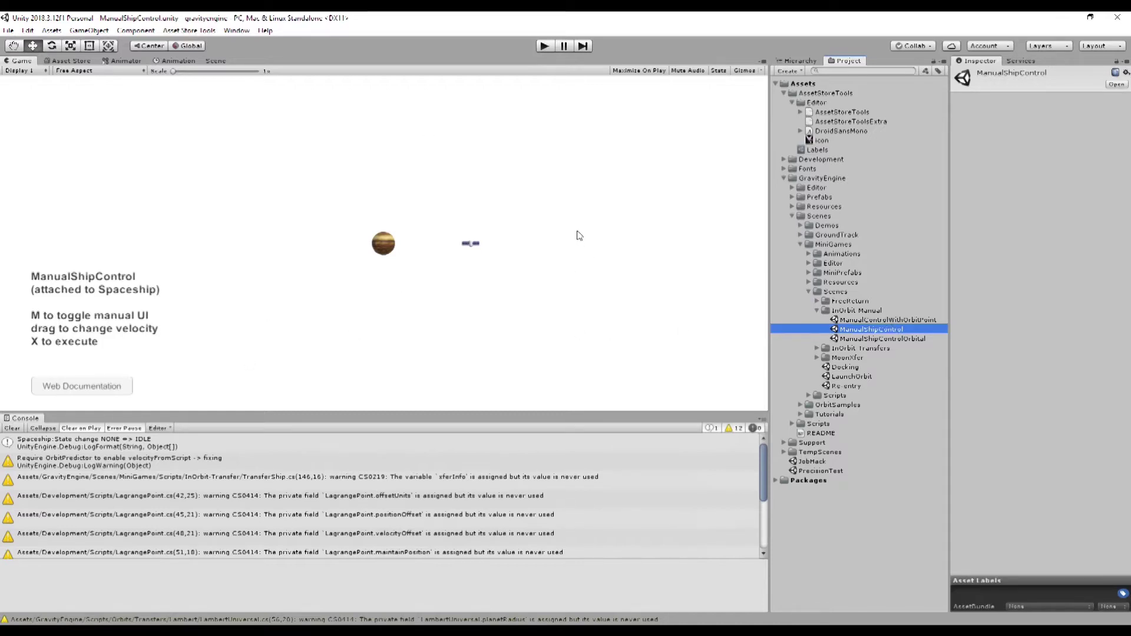
click(545, 47)
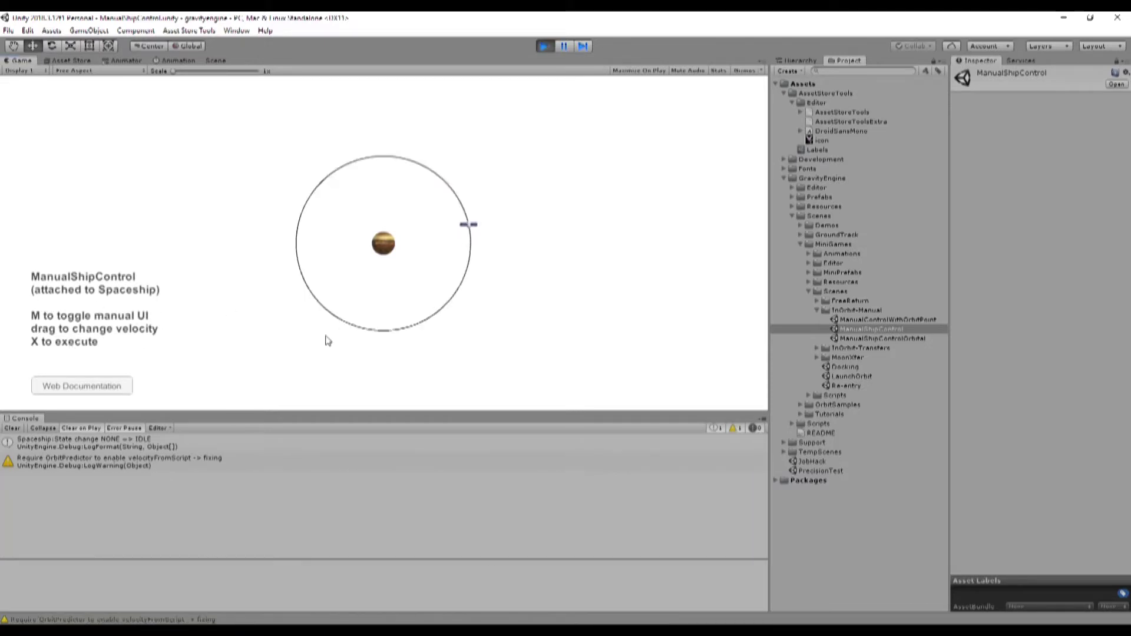
Step: Change the ship's velocity along the green and red axes, execute it, then exit play mode
key(m)
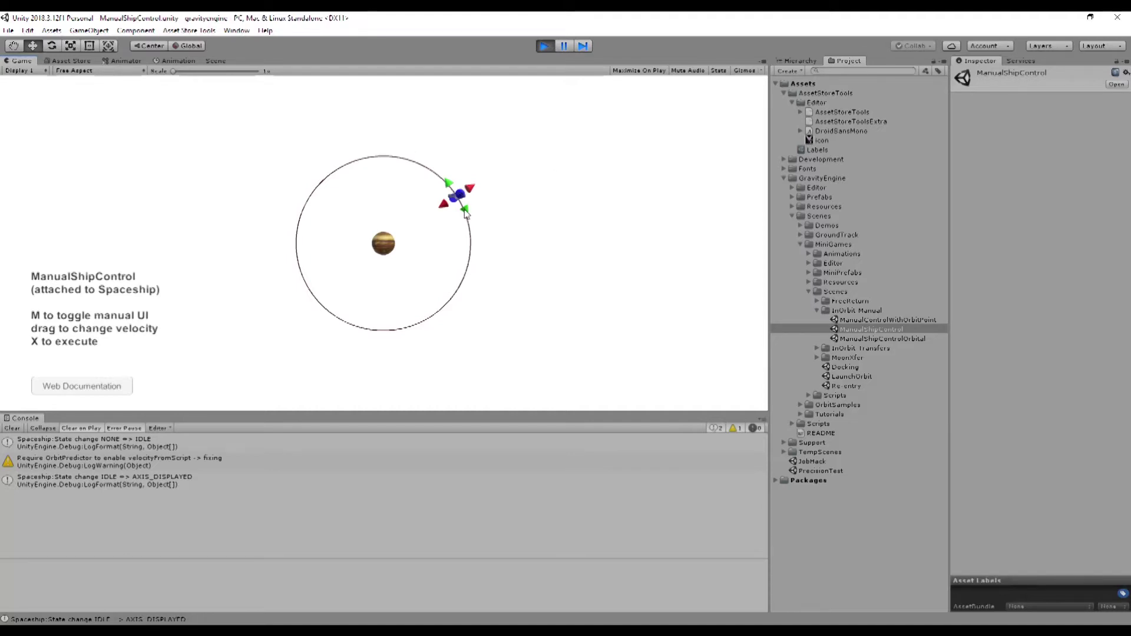
drag(465, 212, 469, 221)
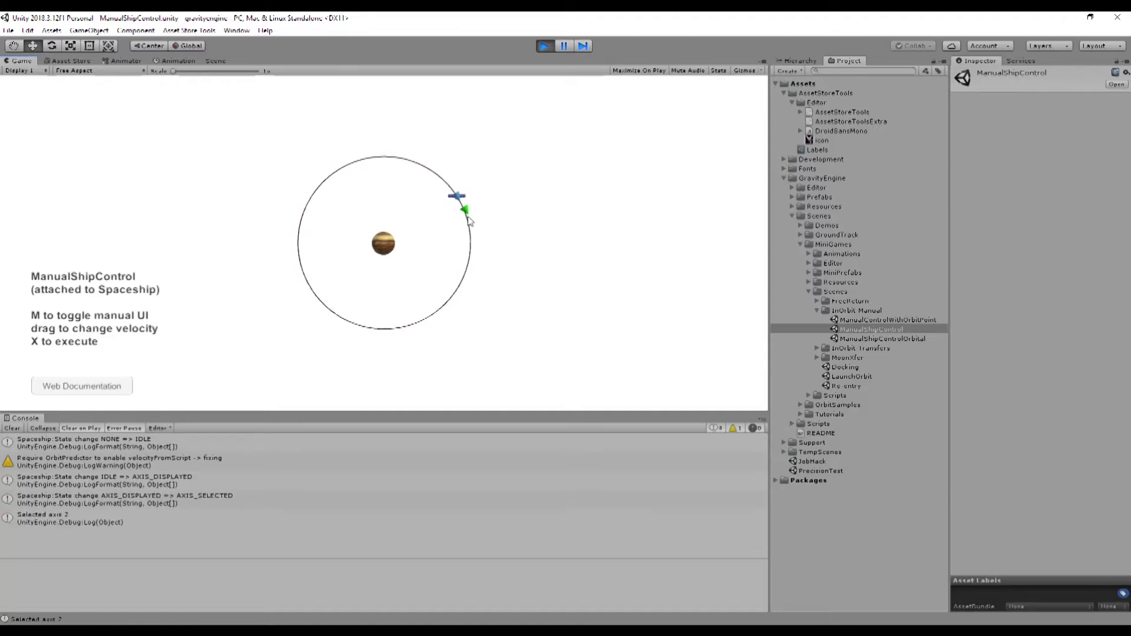
drag(468, 221, 528, 318)
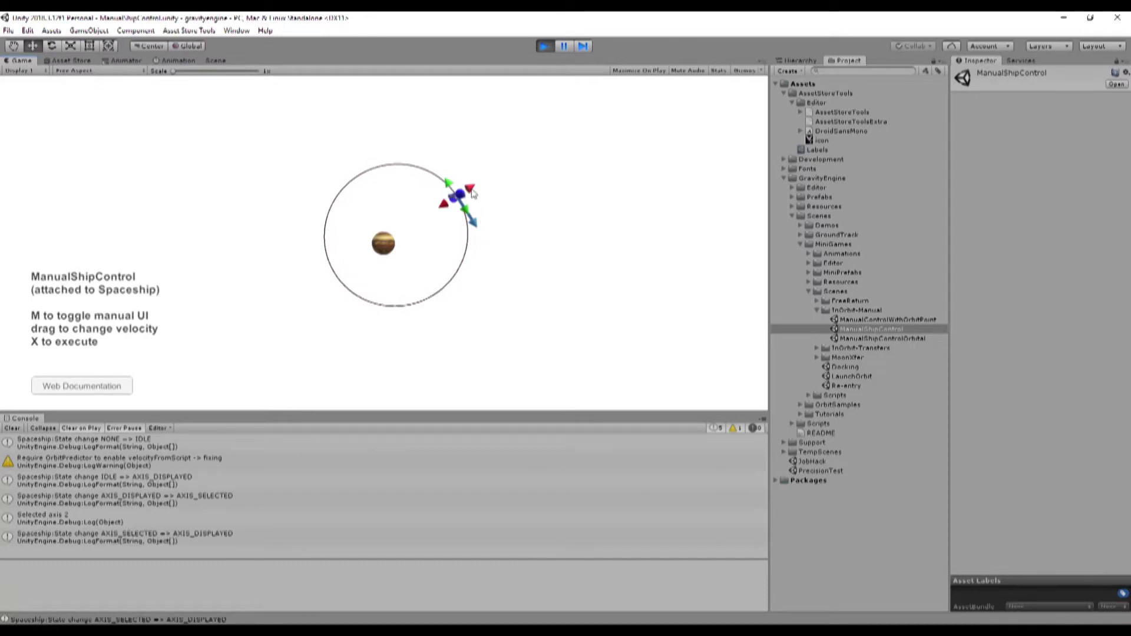
drag(473, 194, 576, 133)
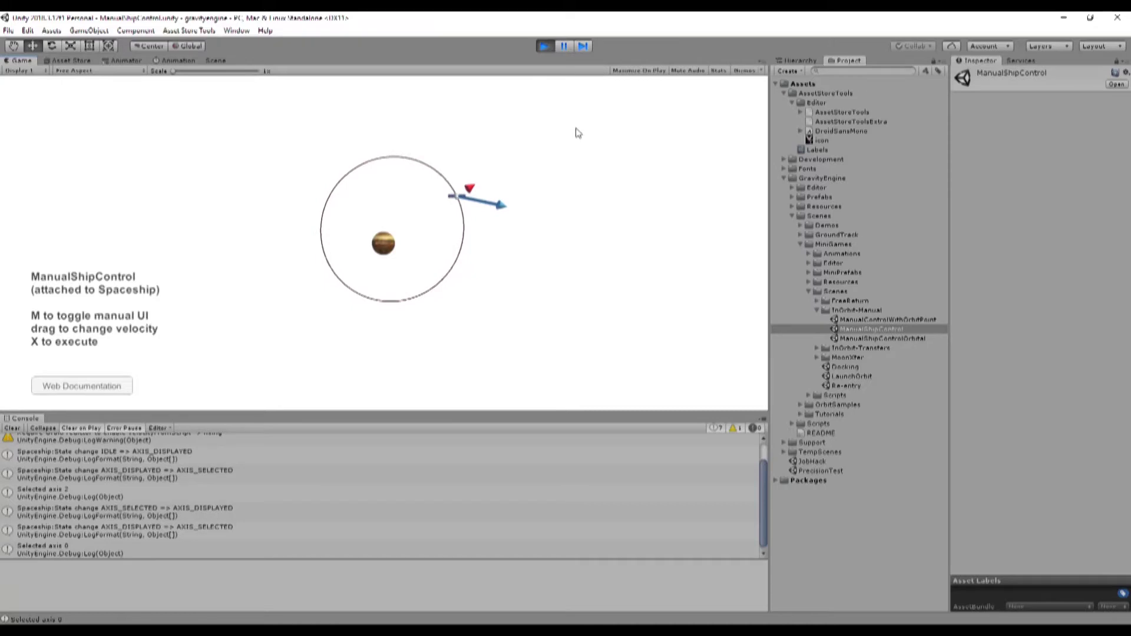
drag(576, 133, 576, 132)
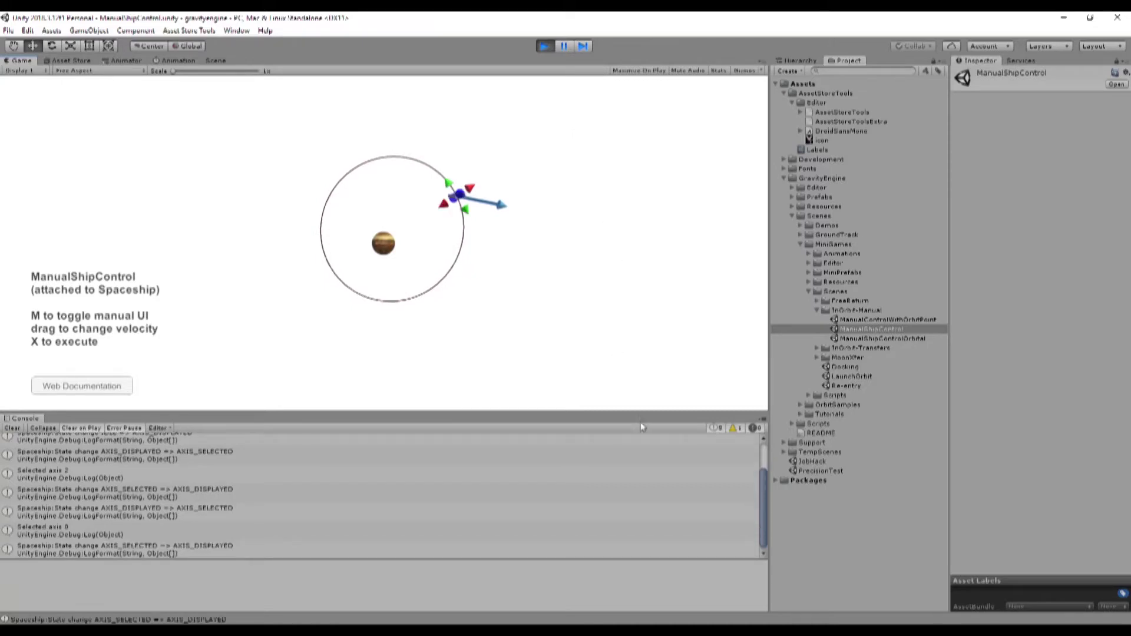
key(m)
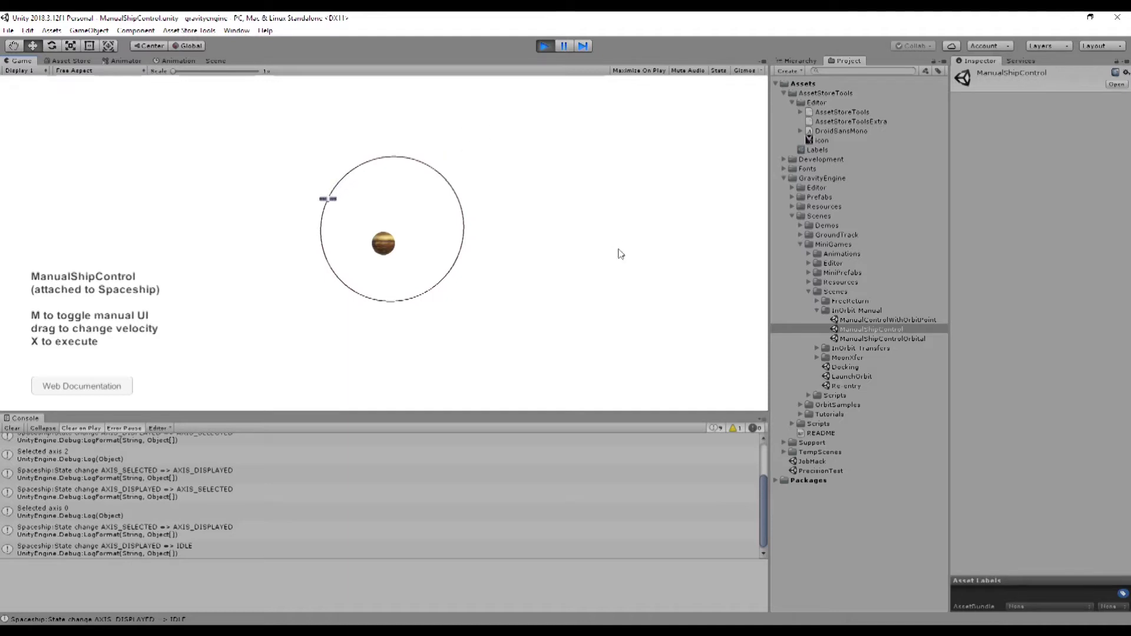
click(546, 47)
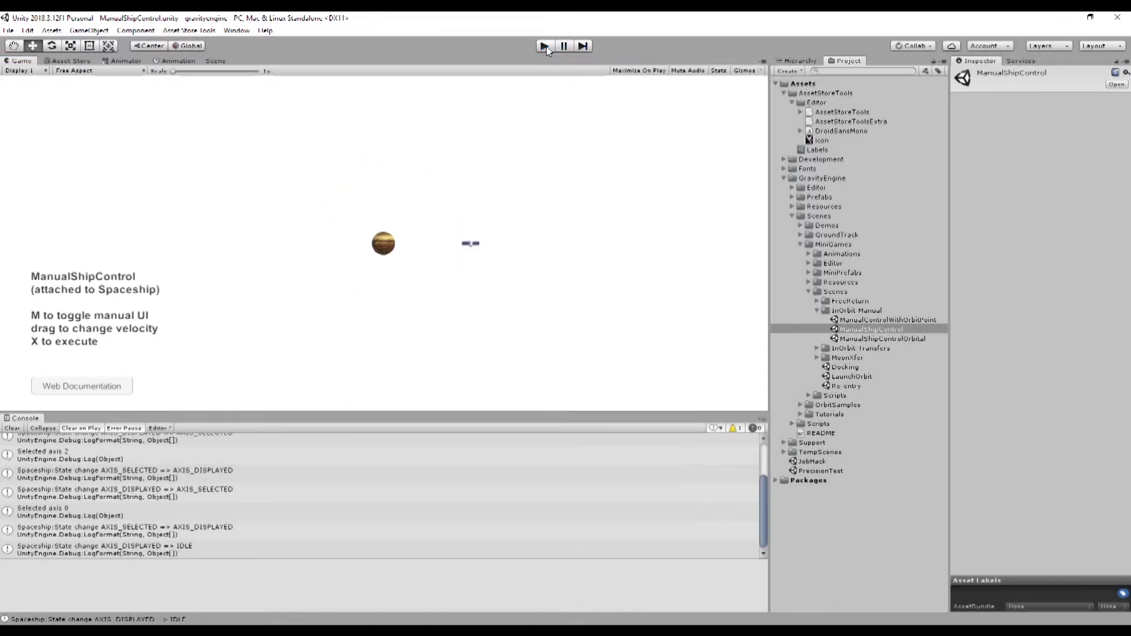
Step: Select Spaceship and show its velocity frame choices: World, Body and Orbit
click(798, 61)
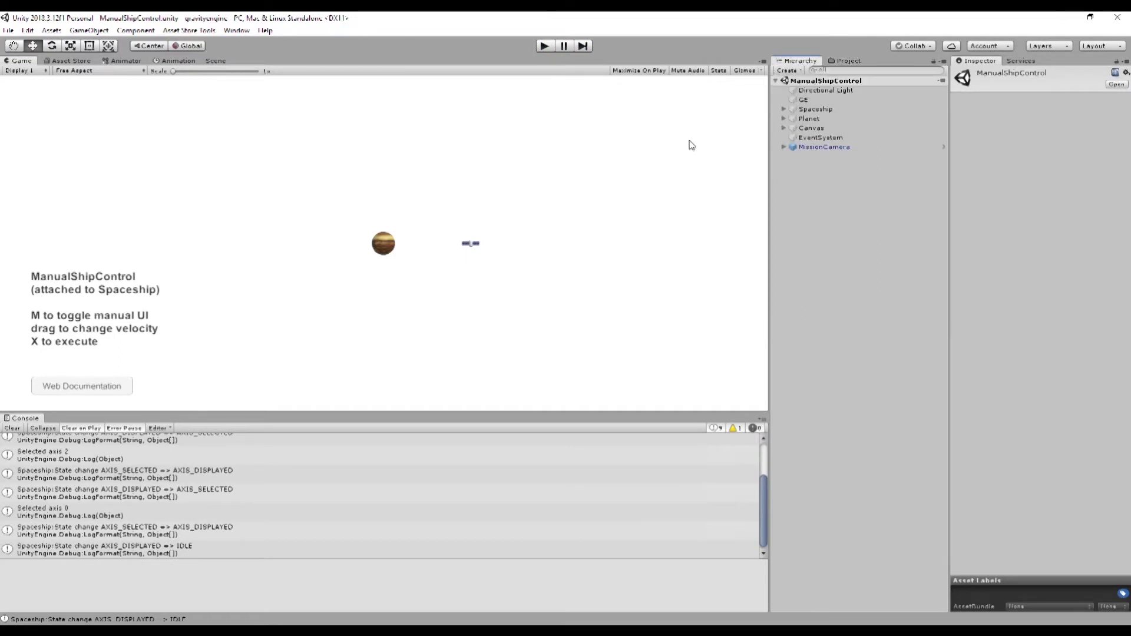
click(809, 109)
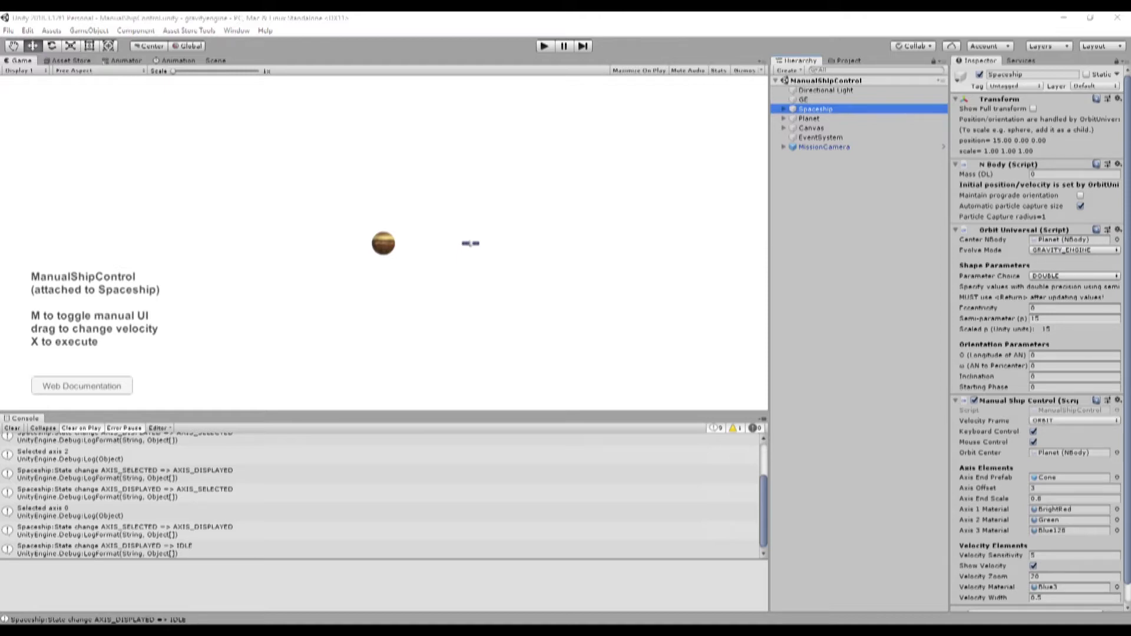
mouse_move(1025, 387)
mouse_down()
mouse_move(1037, 425)
mouse_move(947, 392)
mouse_up()
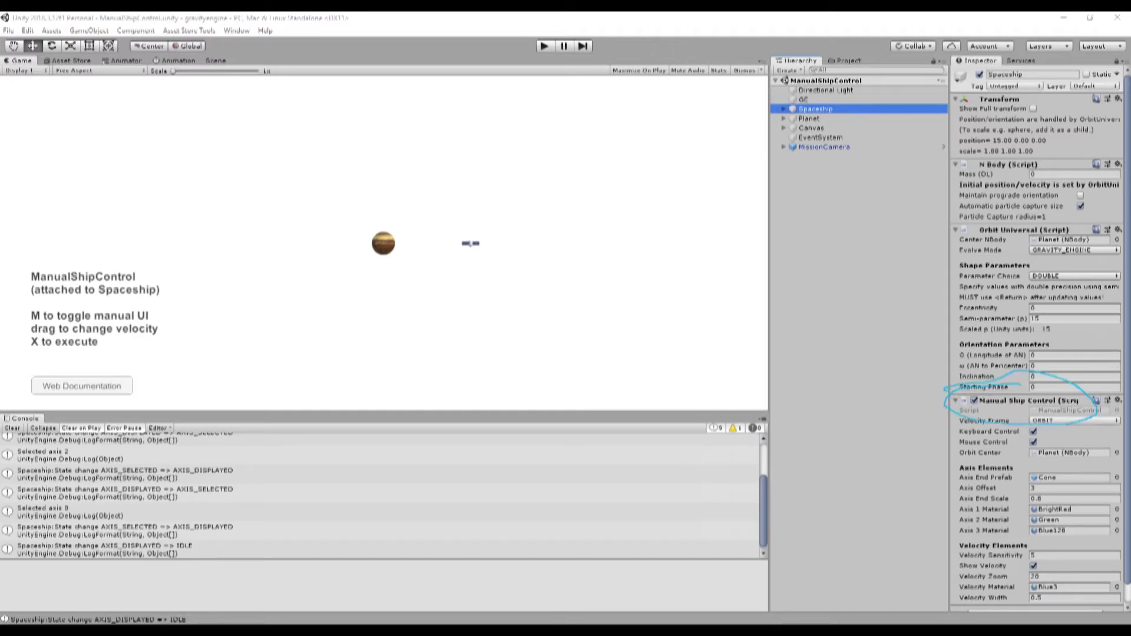
key(Escape)
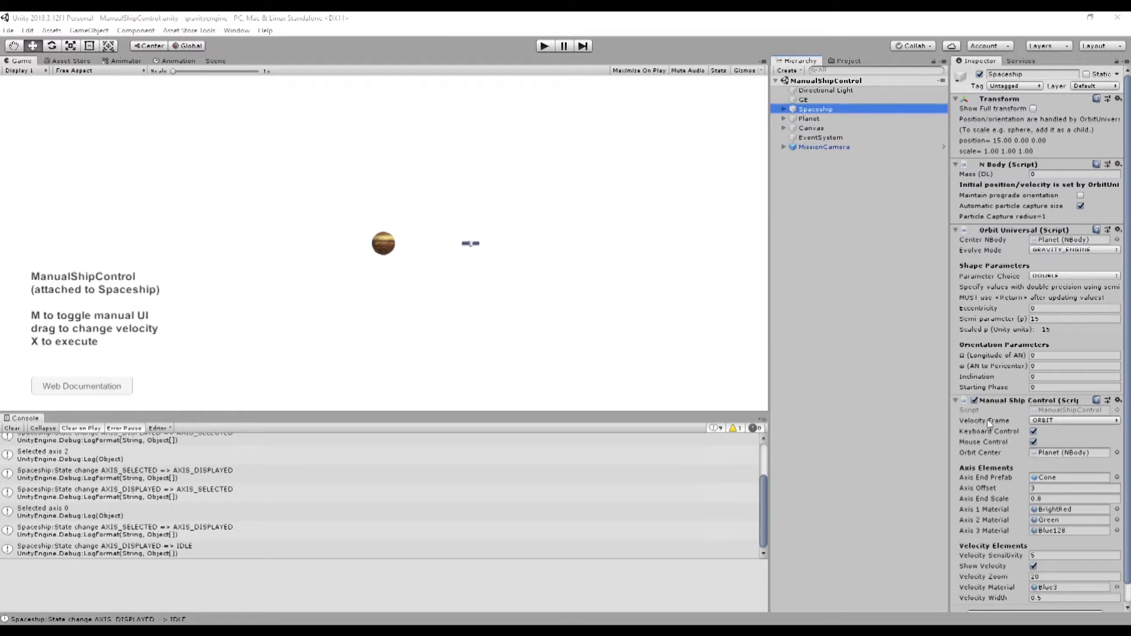
click(1061, 420)
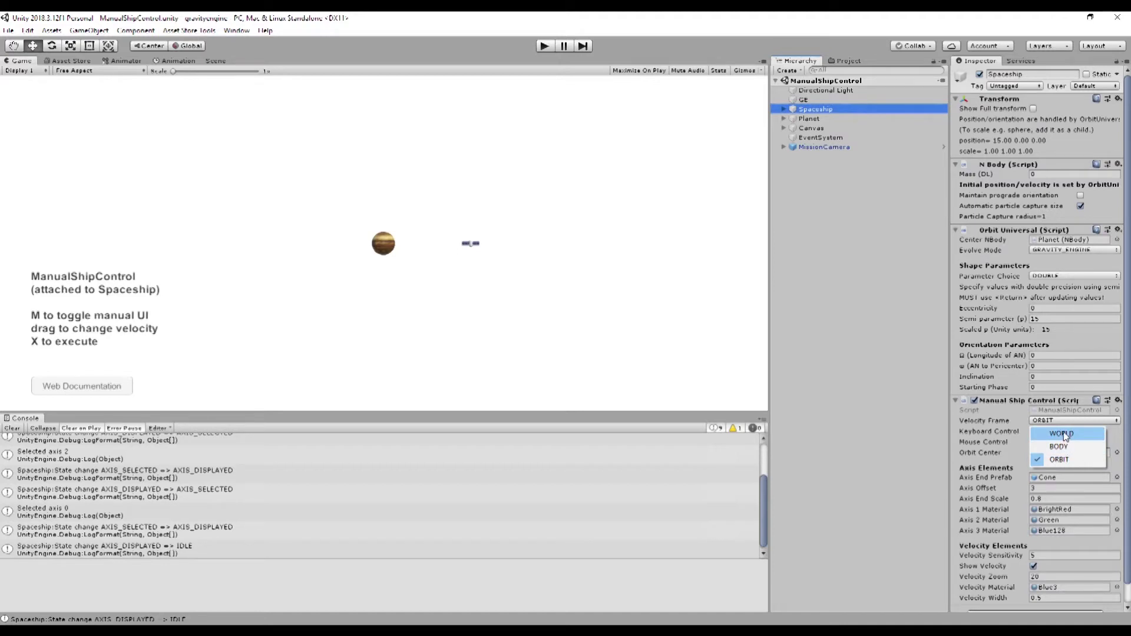
click(822, 346)
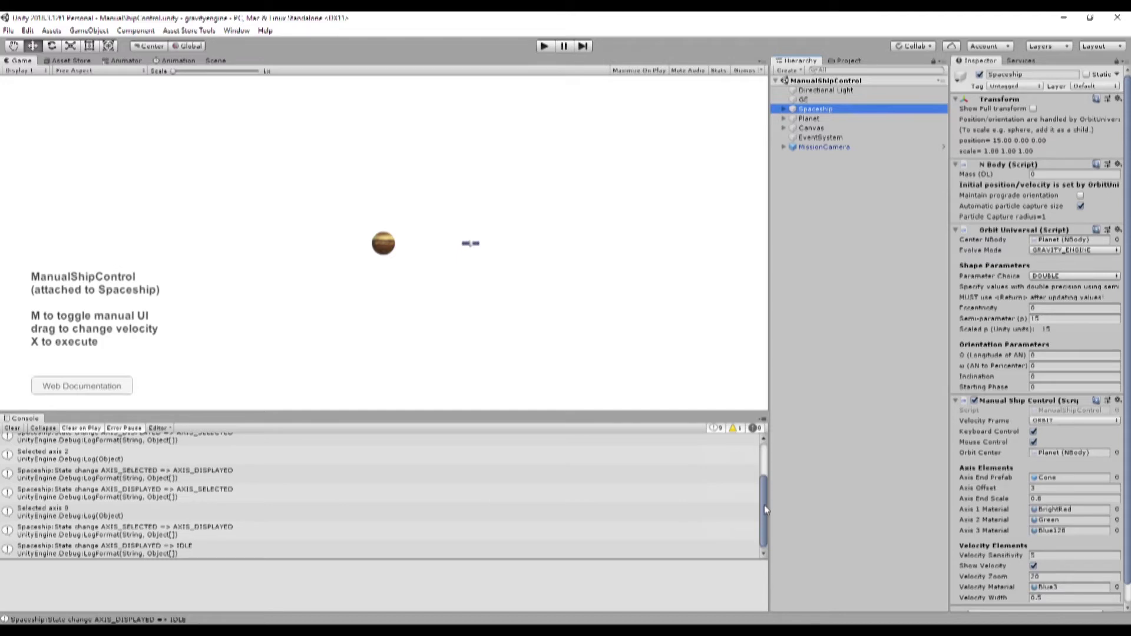
drag(764, 505, 767, 469)
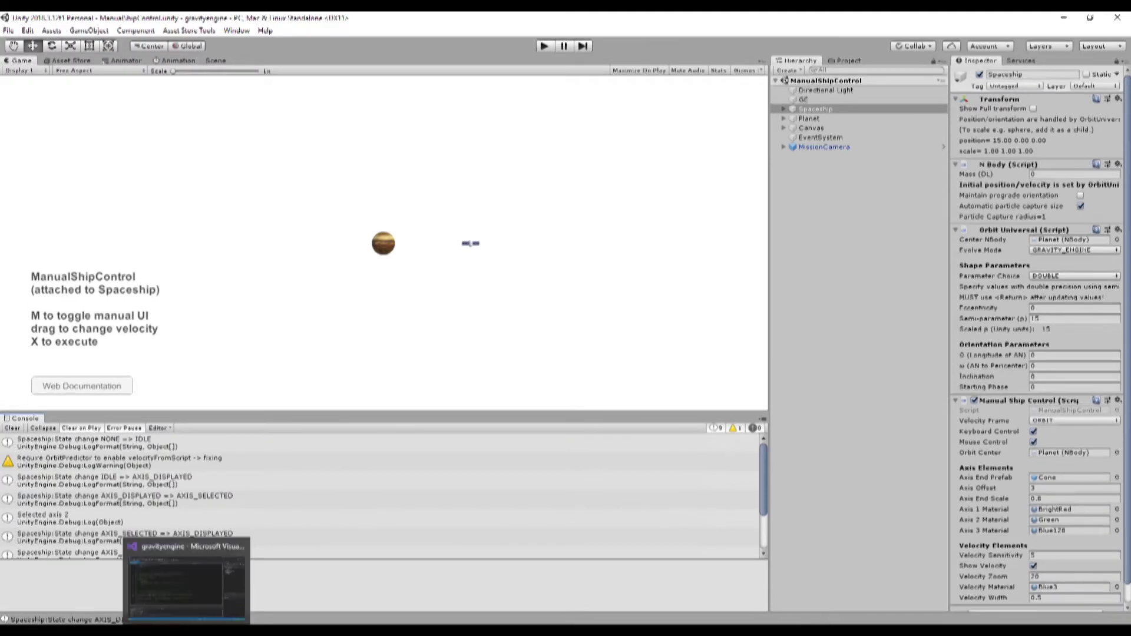
click(187, 579)
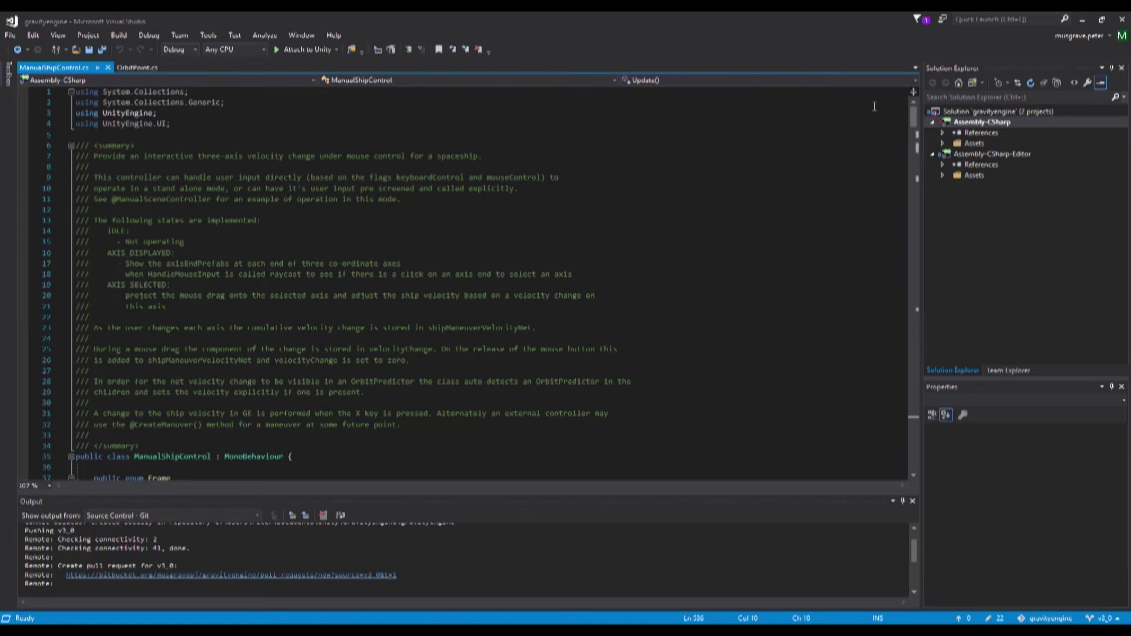
drag(915, 117, 923, 446)
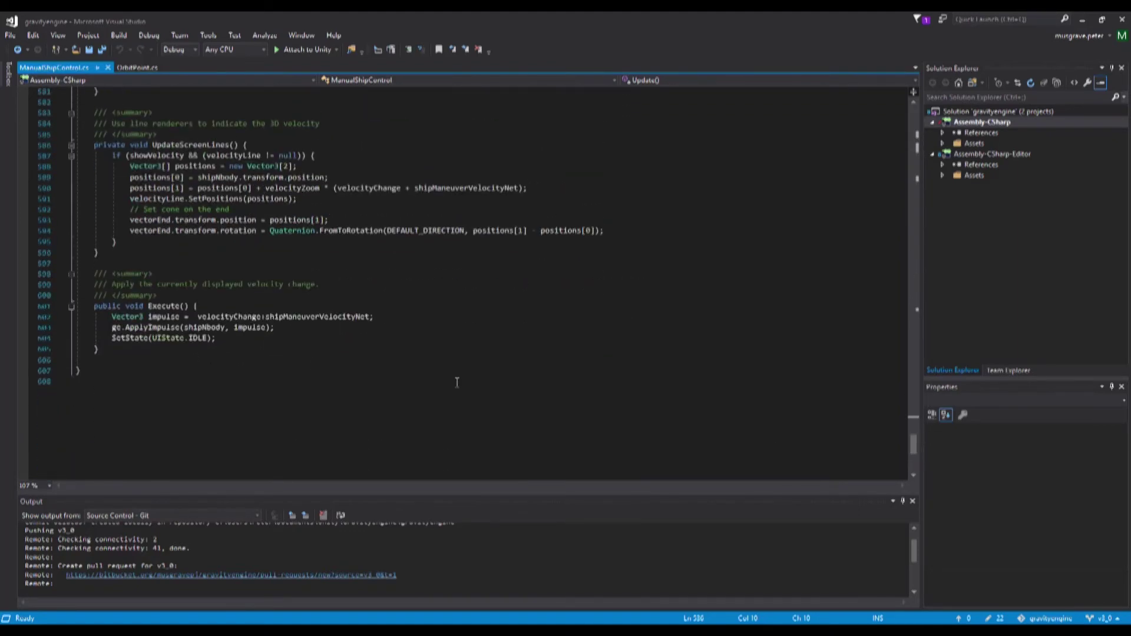
triple_click(200, 331)
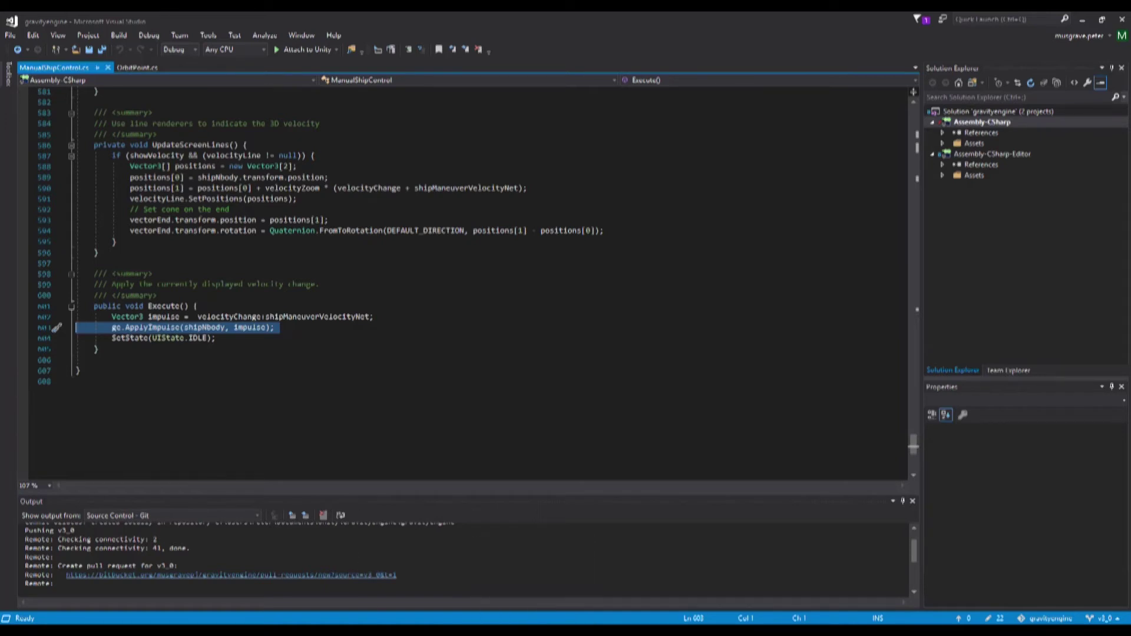
key(alt+Tab)
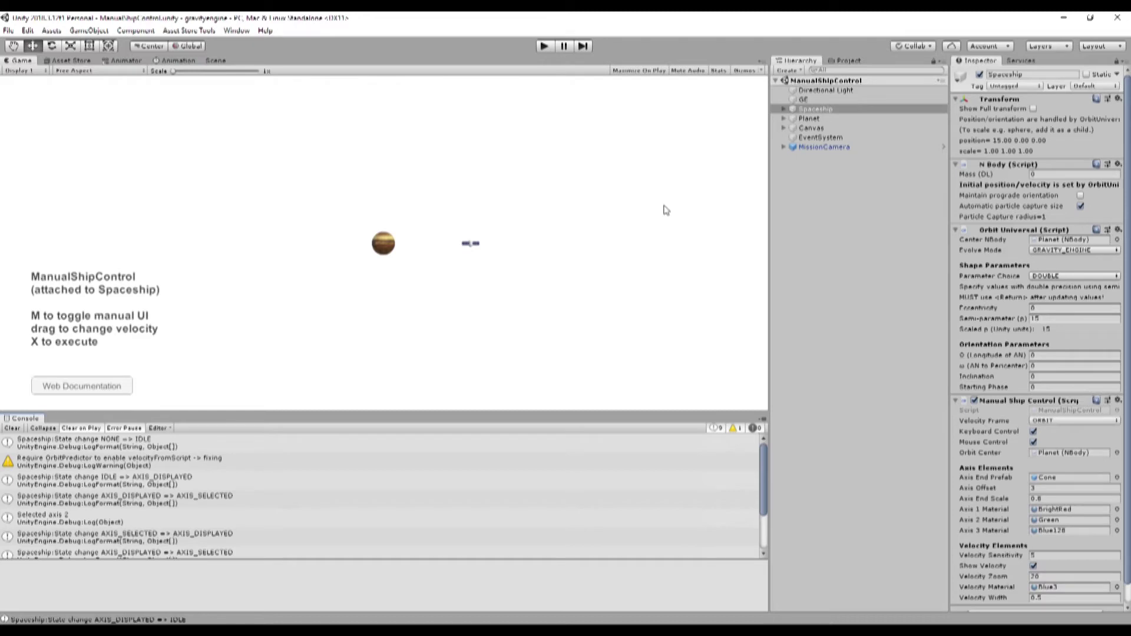
Step: Open the ManualControlWithOrbitPoint scene from the InOrbit-Manual folder in the Project panel
click(854, 60)
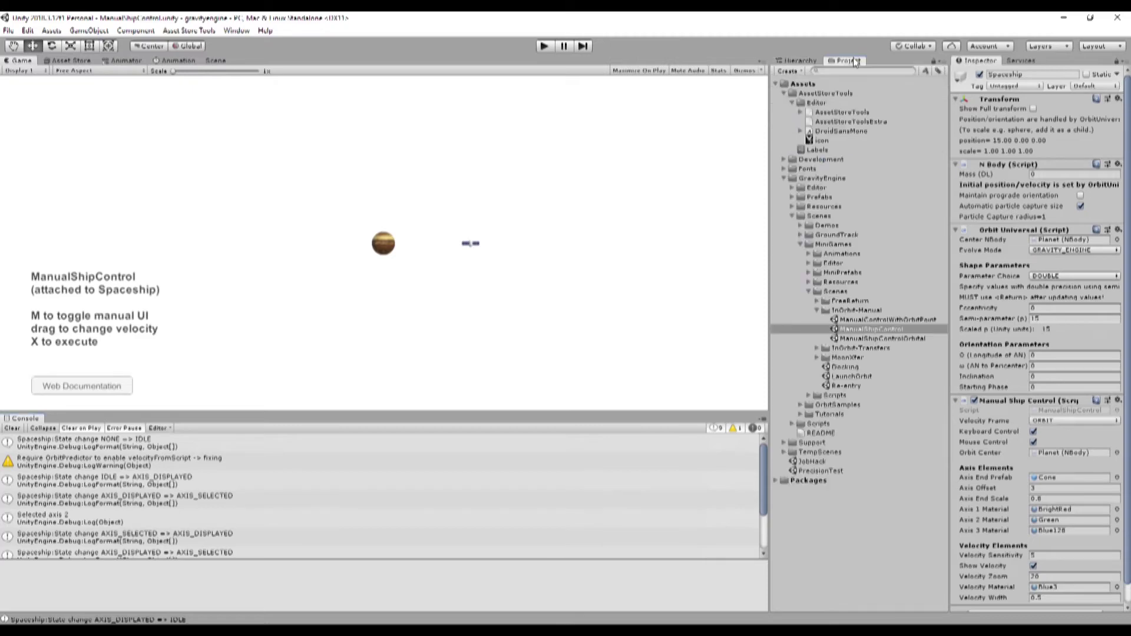
click(882, 320)
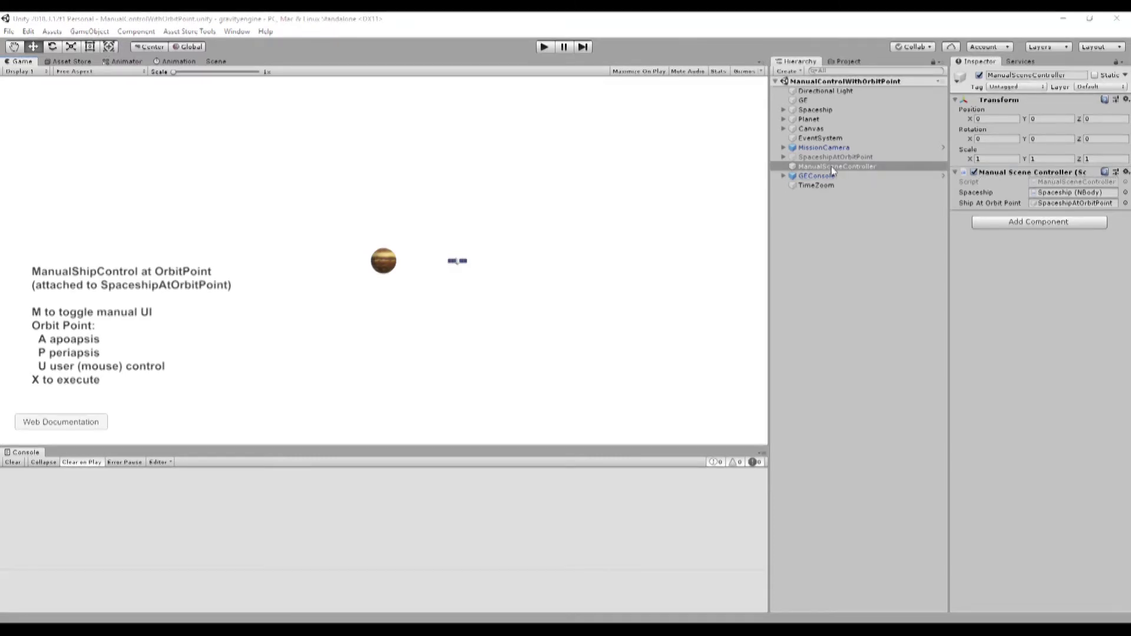
Step: Inspect the Spaceship and SpaceshipAtOrbitPoint components, then run the ManualControlWithOrbitPoint scene
click(817, 110)
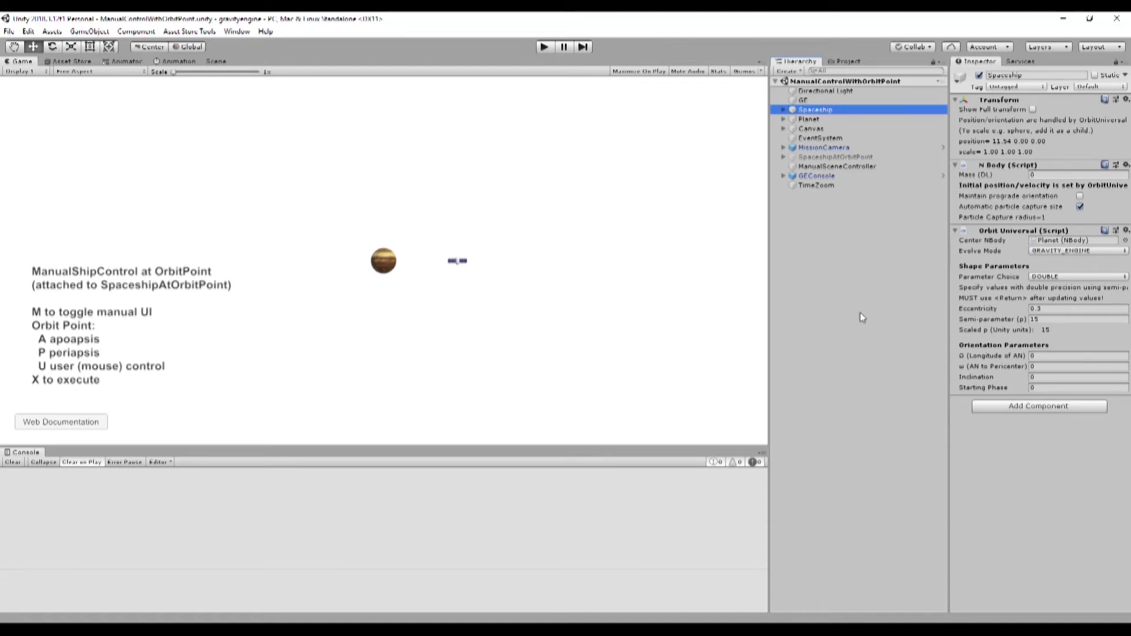
click(829, 158)
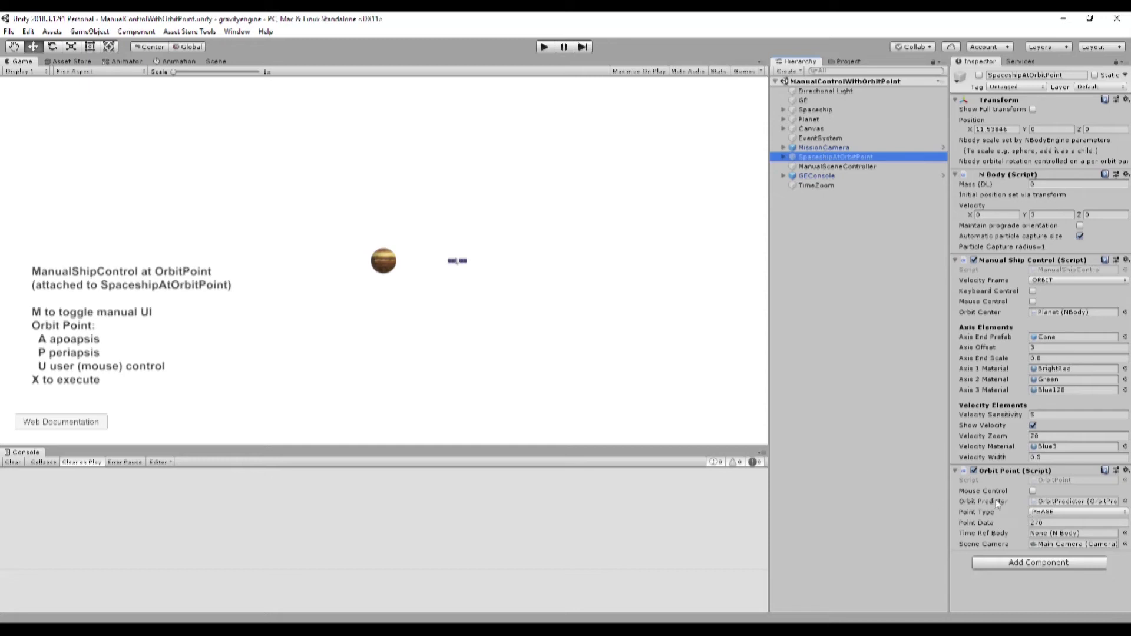
click(544, 48)
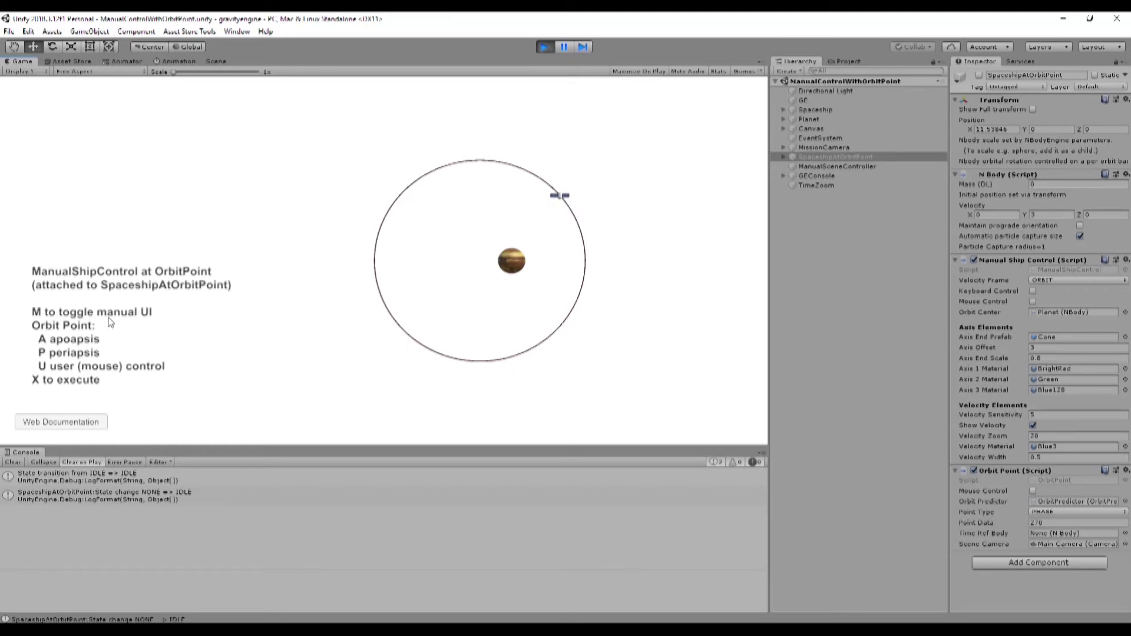
Step: Enter maneuver mode, try apoapsis and periapsis, then set velocity at a mouse-chosen point
key(m)
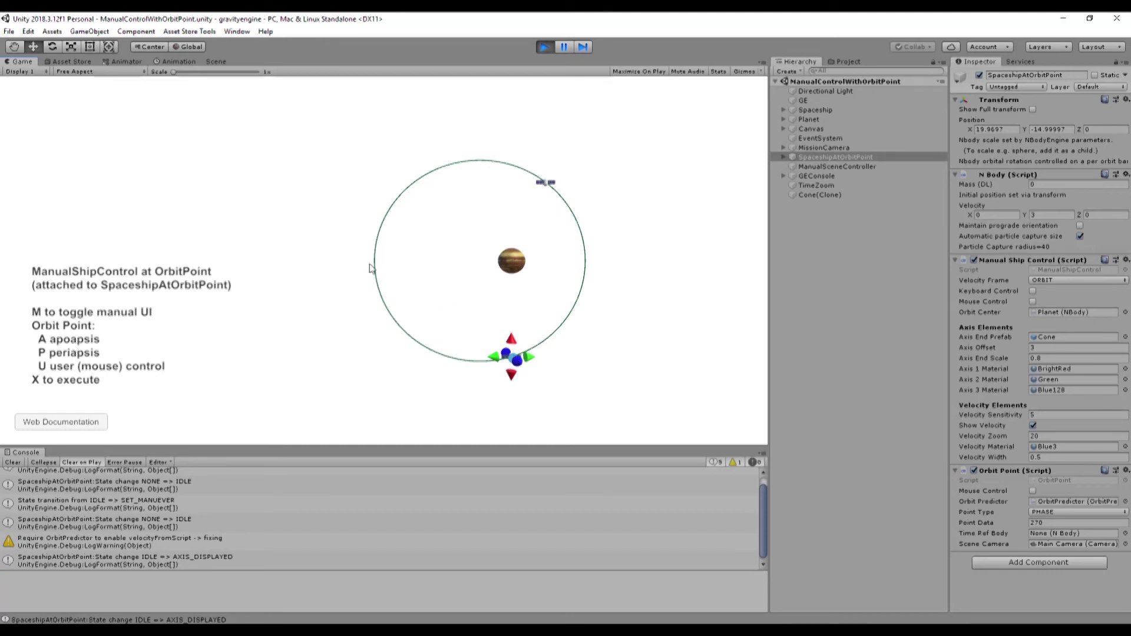
key(a)
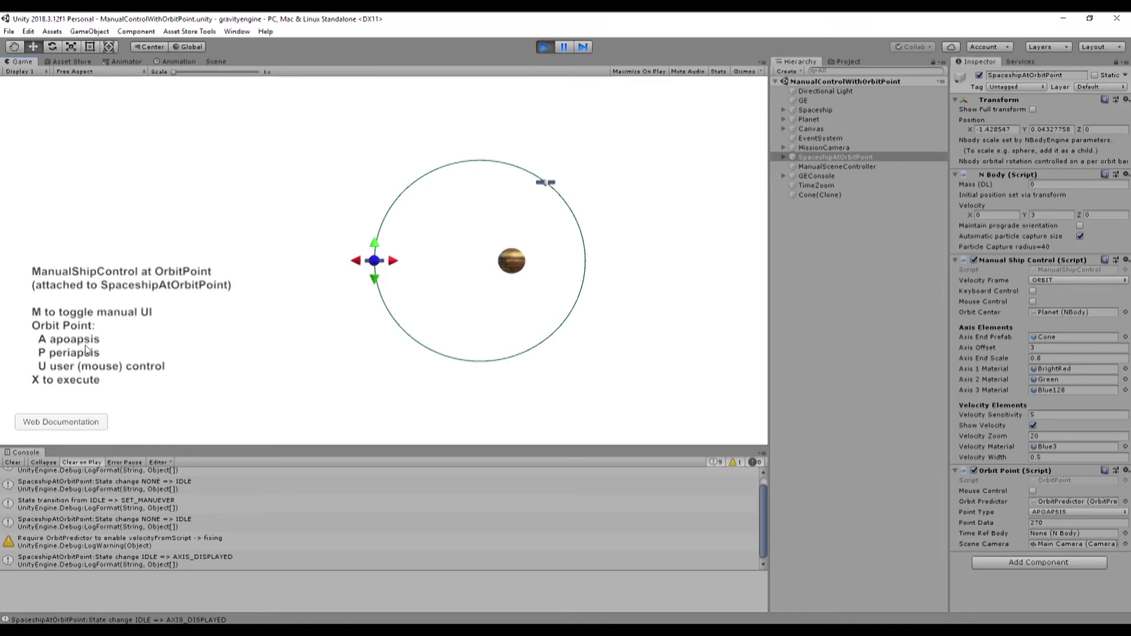
key(p)
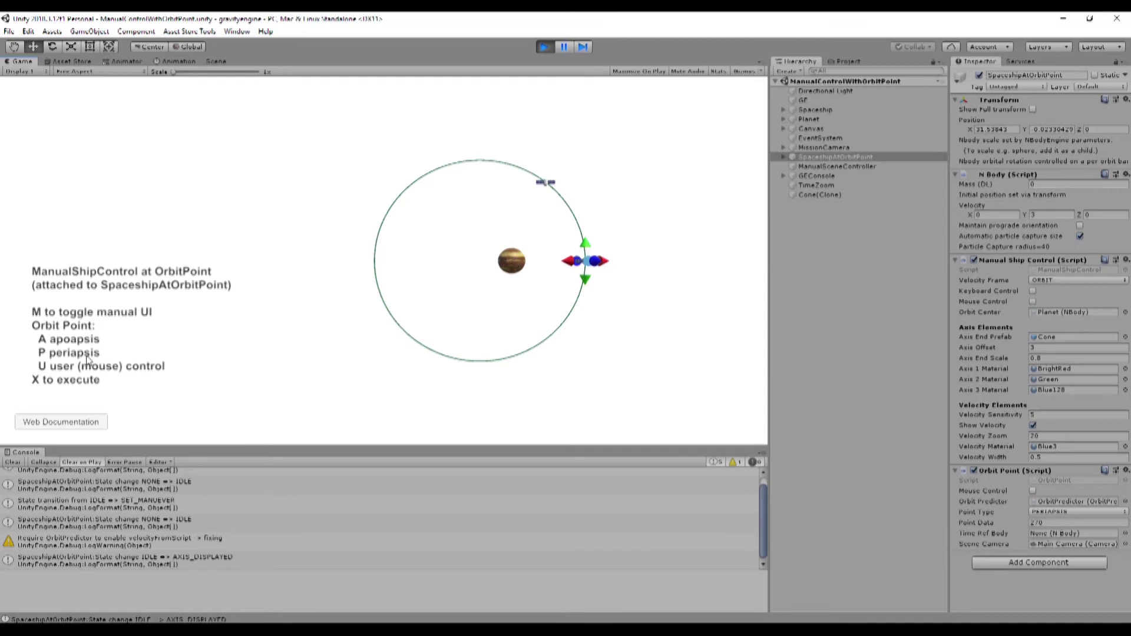
key(u)
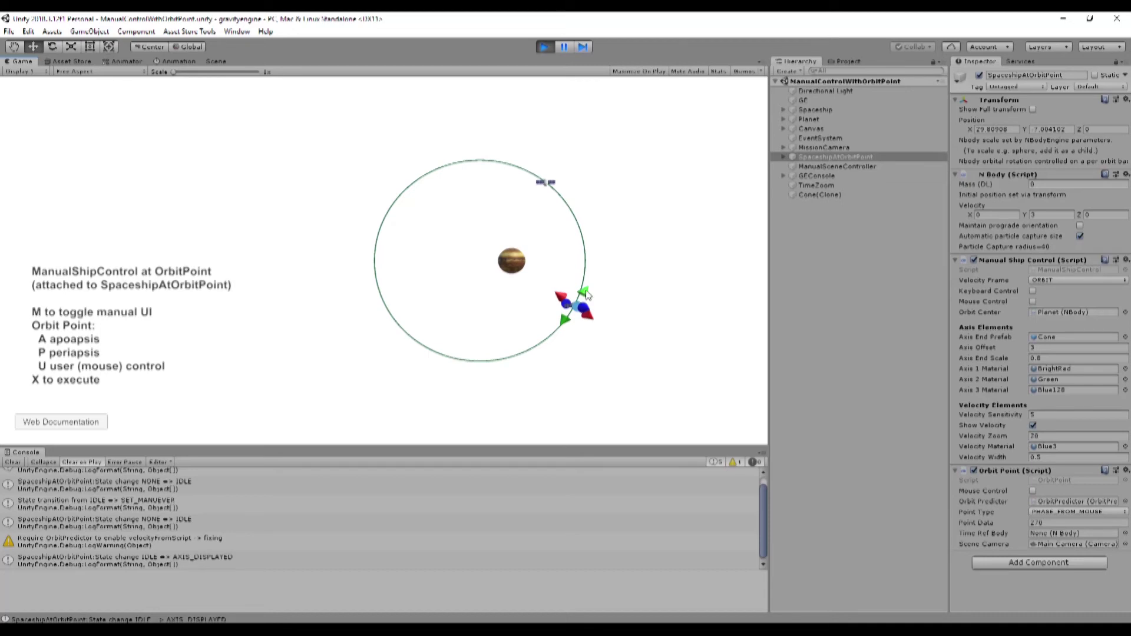
click(589, 293)
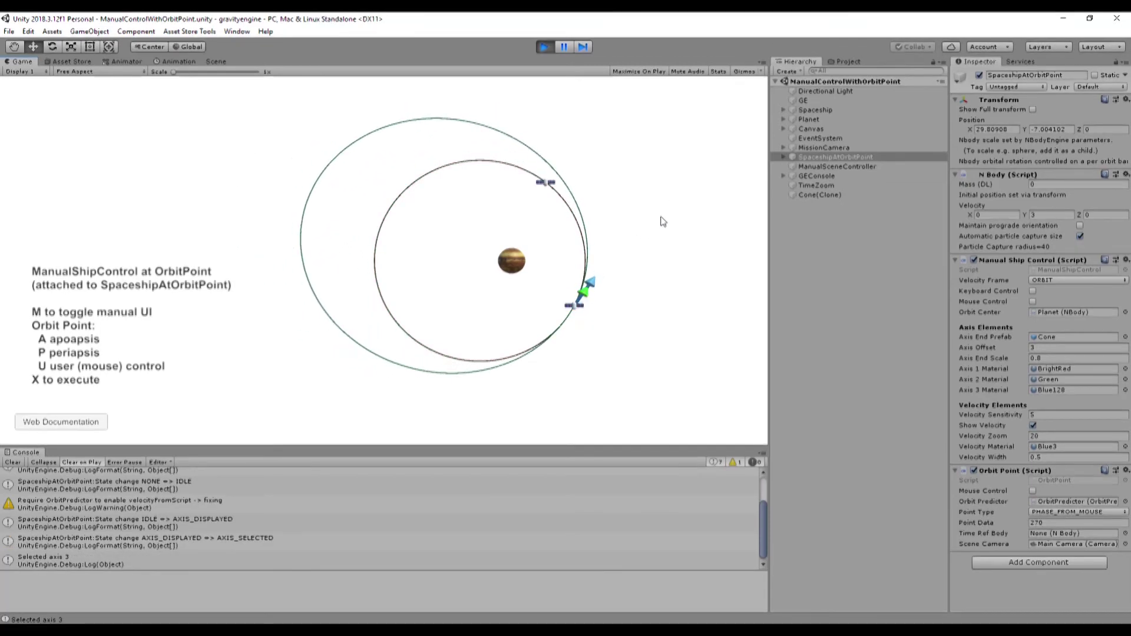
click(680, 192)
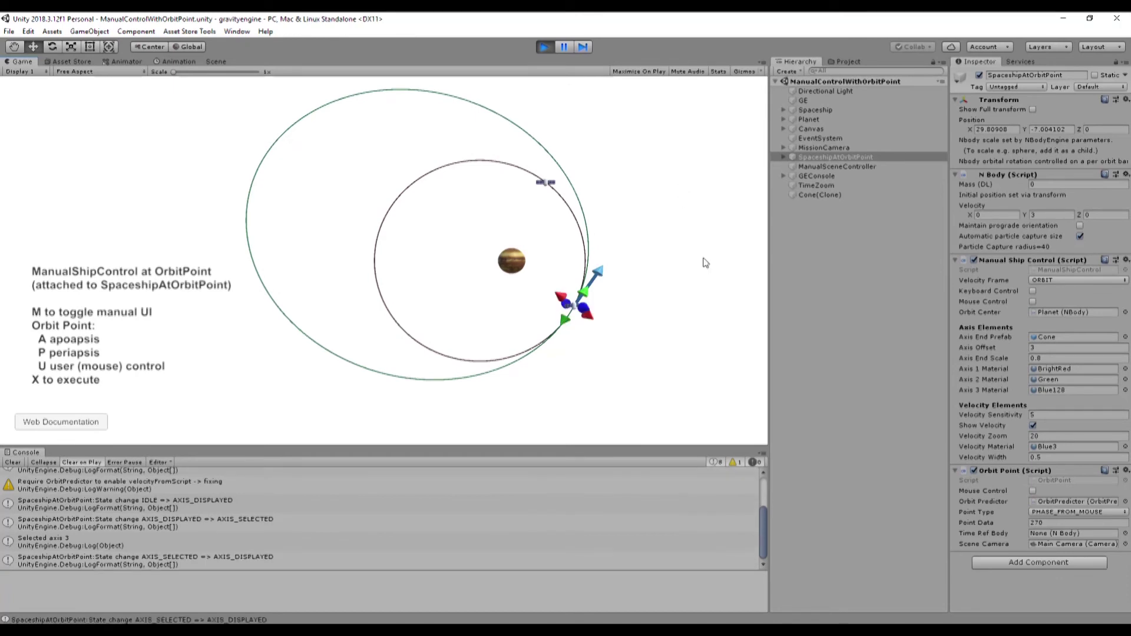
Step: Execute the maneuver, watch the ship transfer to the larger ellipse, then stop play mode
key(x)
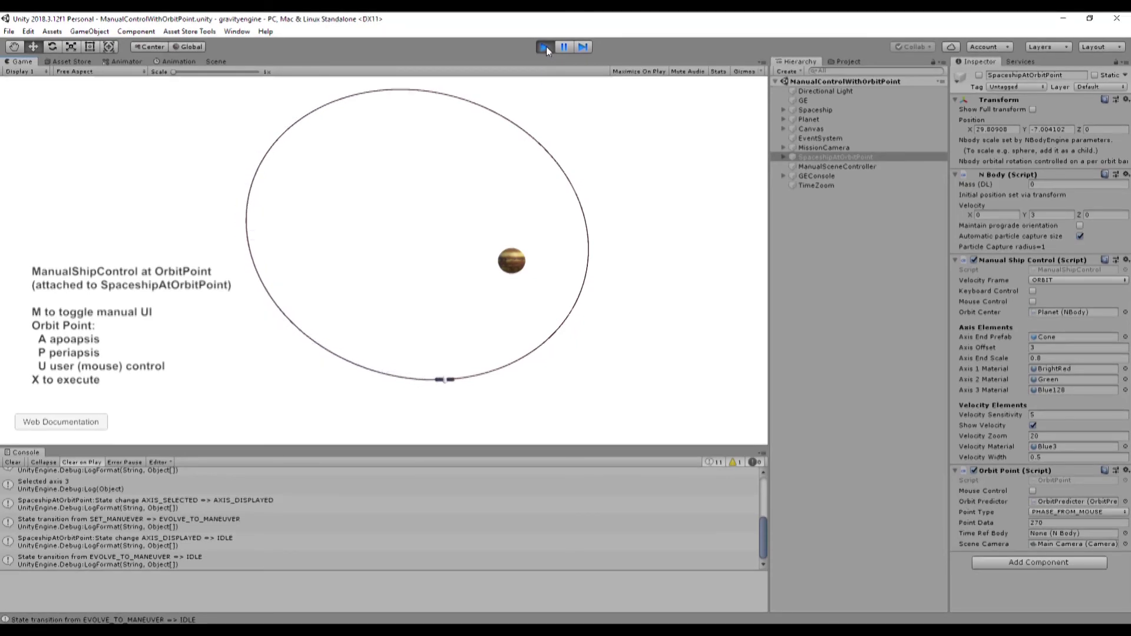
click(547, 47)
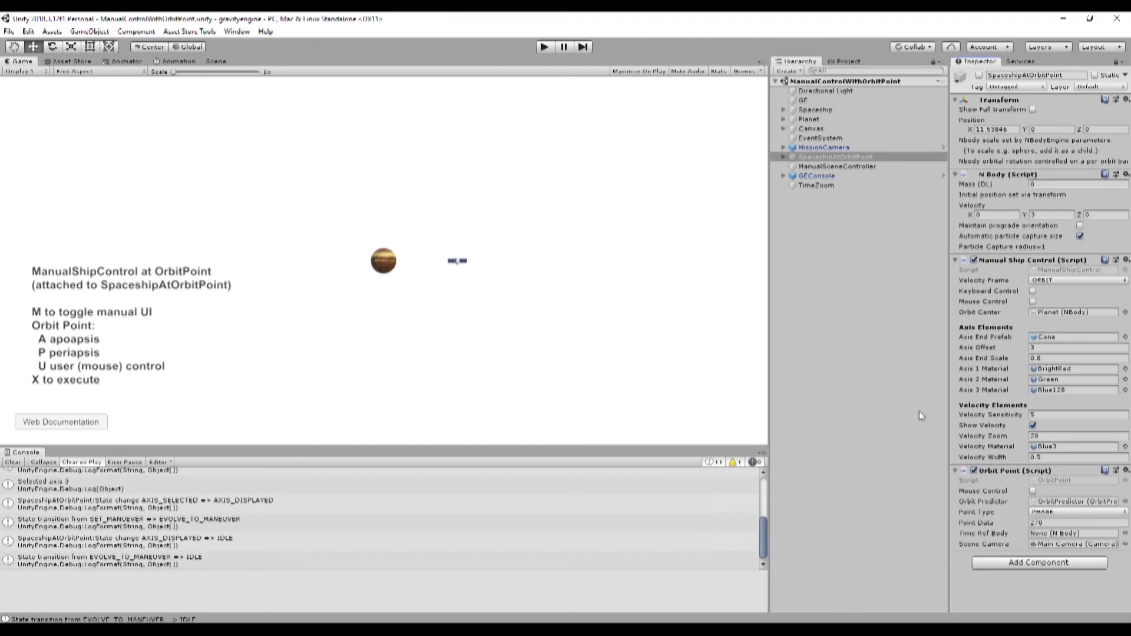
Step: Select ManualSceneController in the Hierarchy and bring up its script in Visual Studio
click(837, 167)
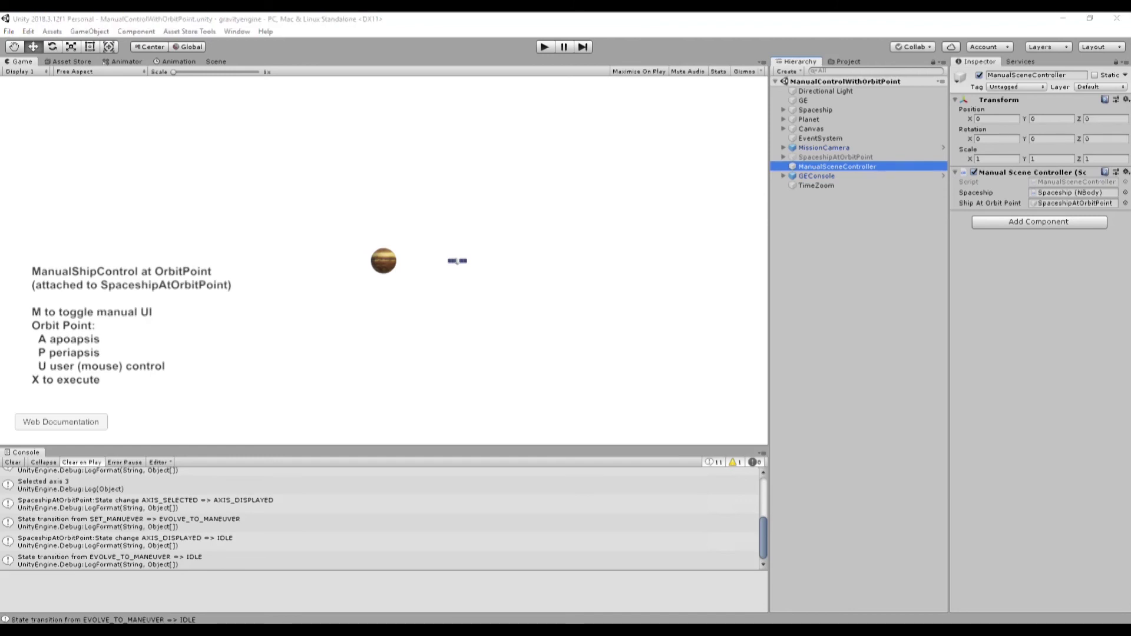
key(alt+Tab)
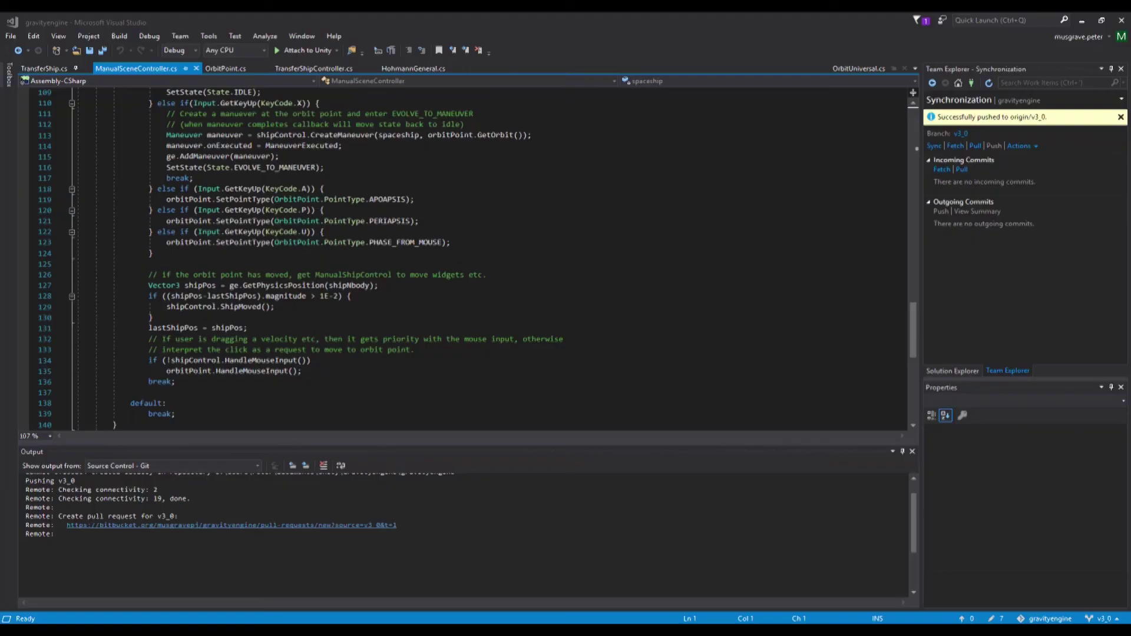
Step: Highlight the Update() declaration and mouse-input lines 134–135 in ManualSceneController.cs, then go back to Unity
click(137, 70)
scroll(444, 333, up, 3)
scroll(444, 333, up, 4)
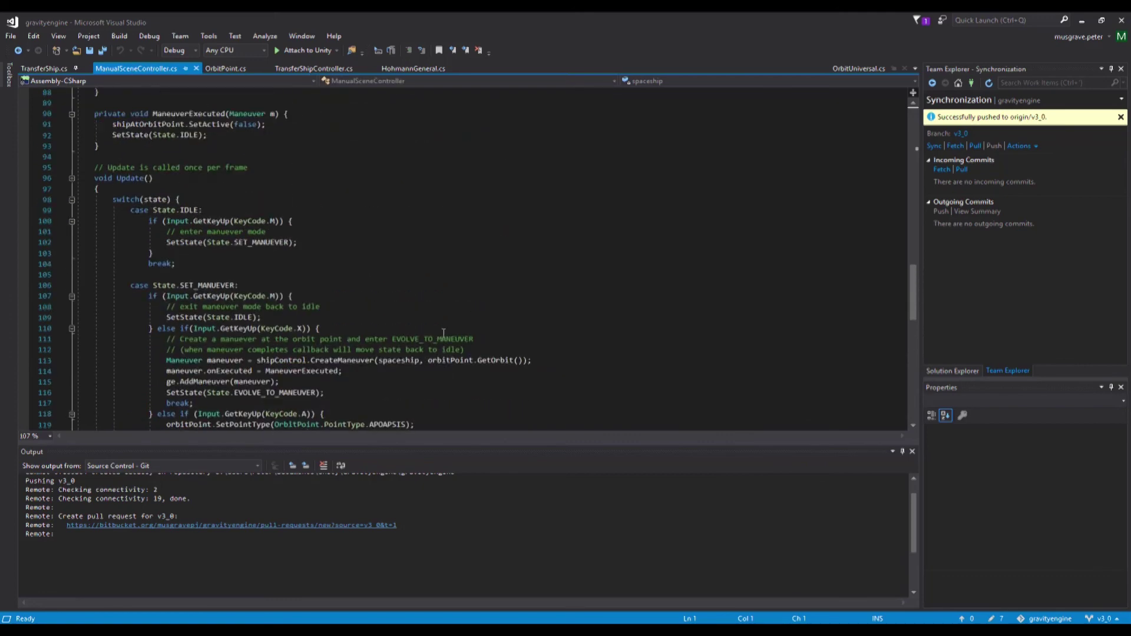
drag(154, 178, 76, 177)
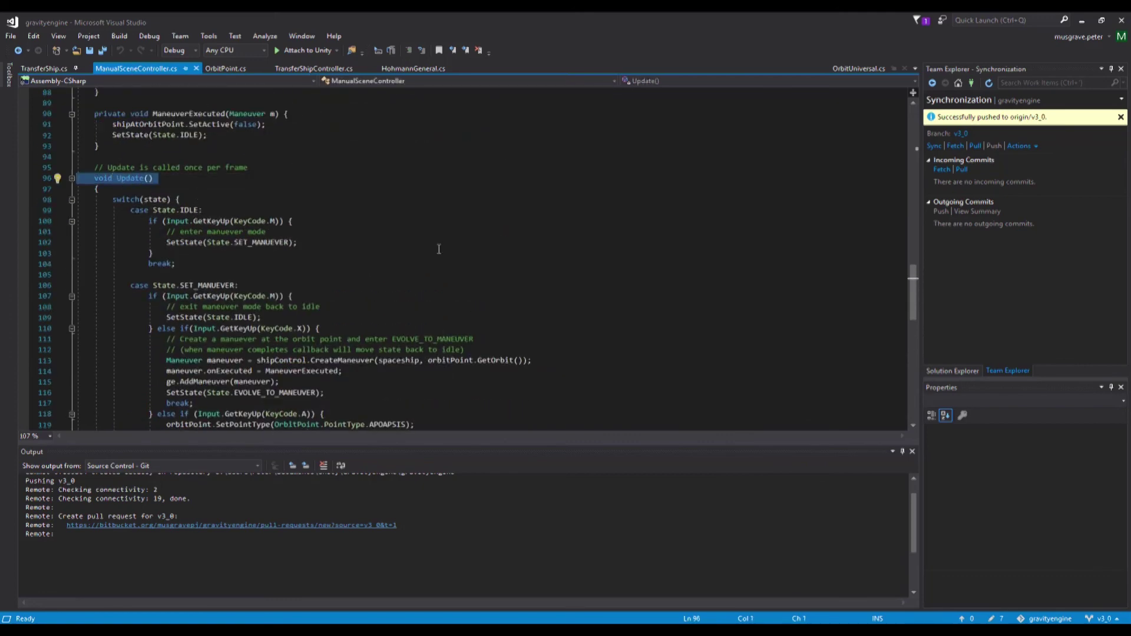
scroll(439, 248, down, 3)
scroll(439, 248, down, 3)
scroll(672, 319, down, 3)
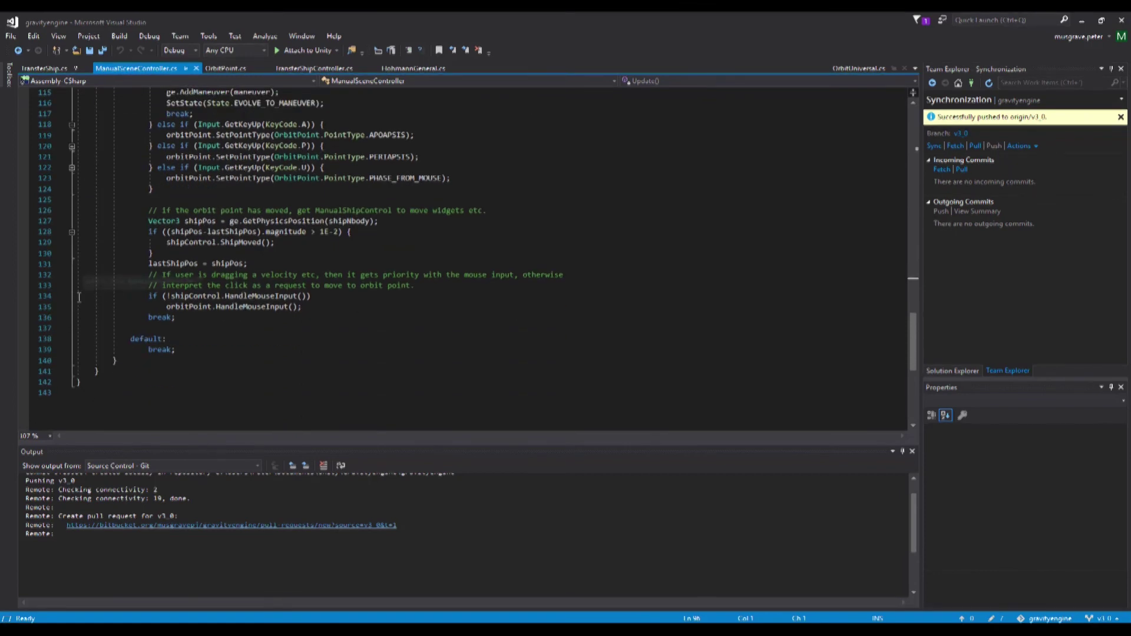
drag(80, 296, 77, 316)
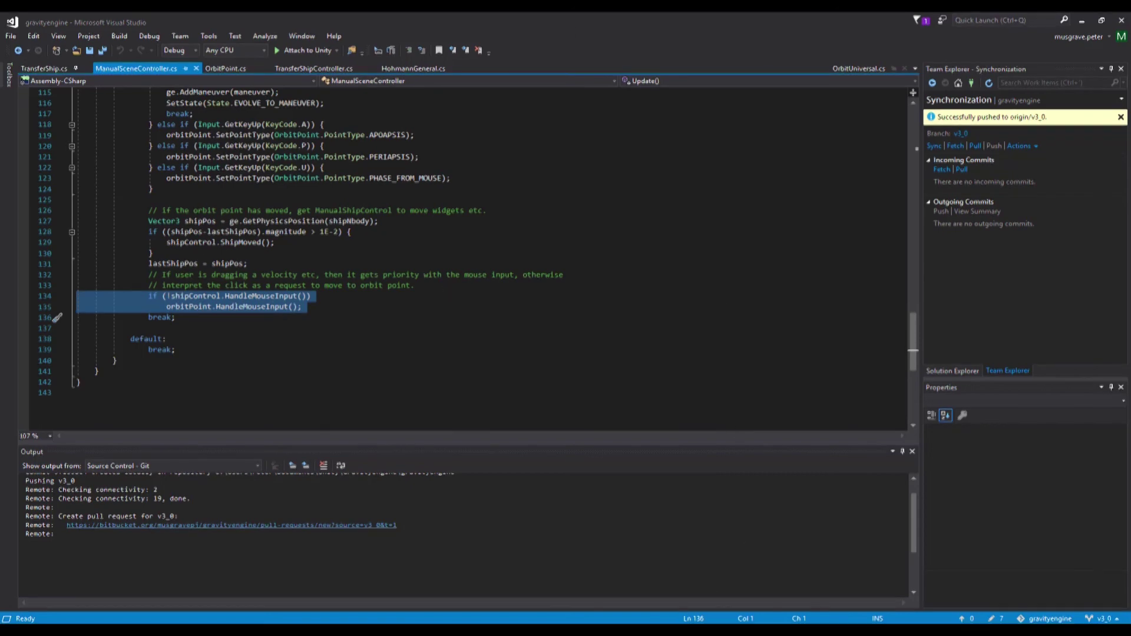
key(alt+Tab)
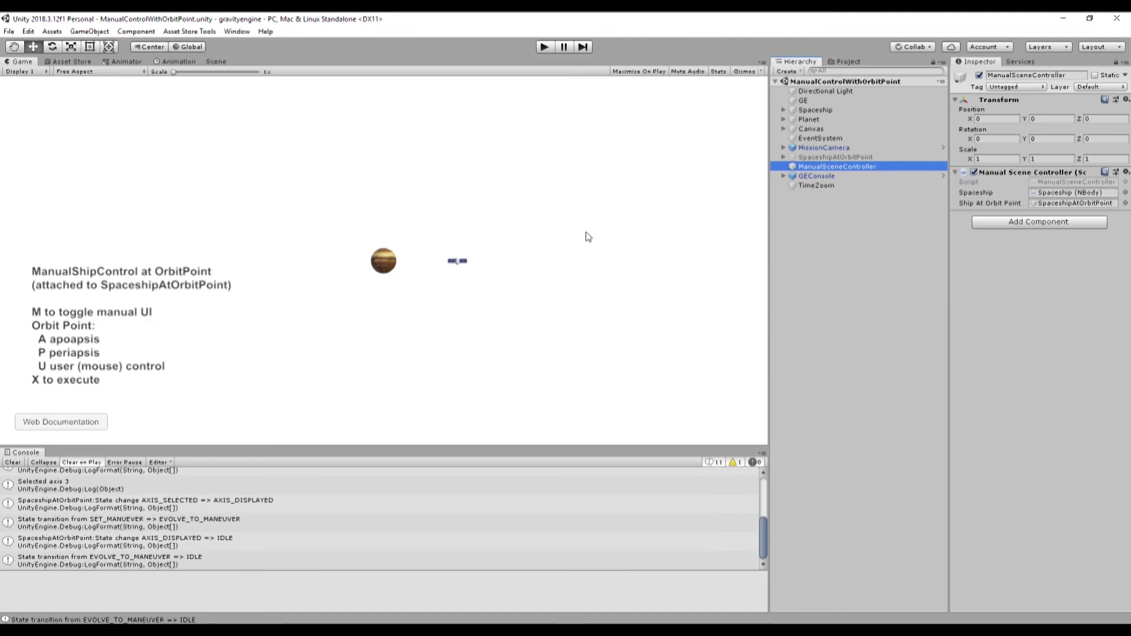
Step: Select SpaceshipAtOrbitPoint to show its Manual Ship Control and Orbit Point settings in the Inspector
click(820, 159)
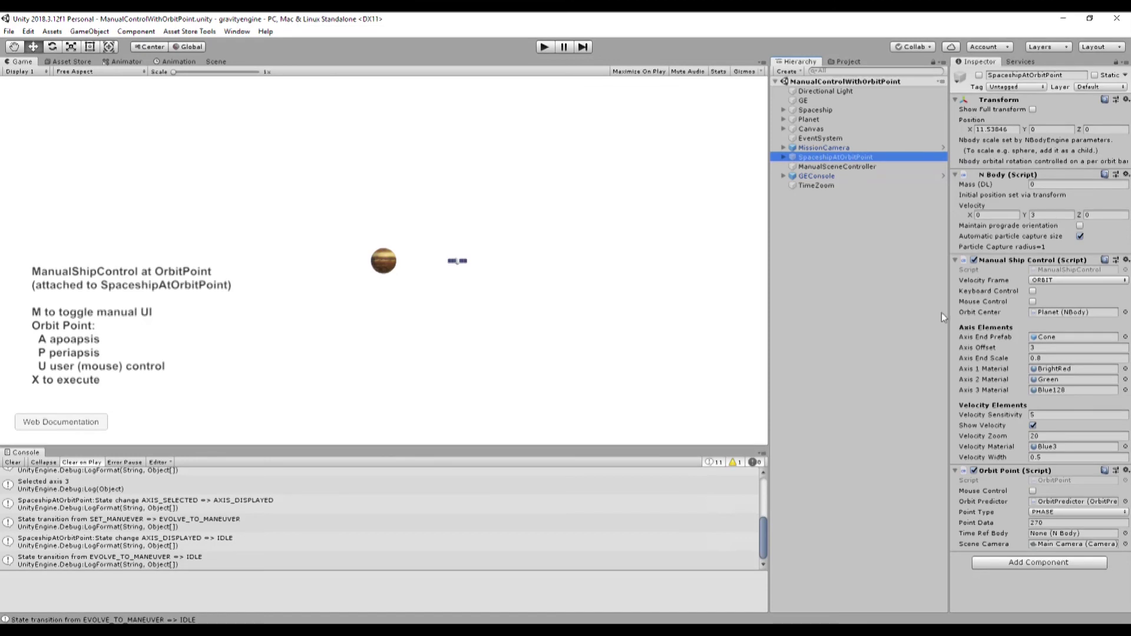